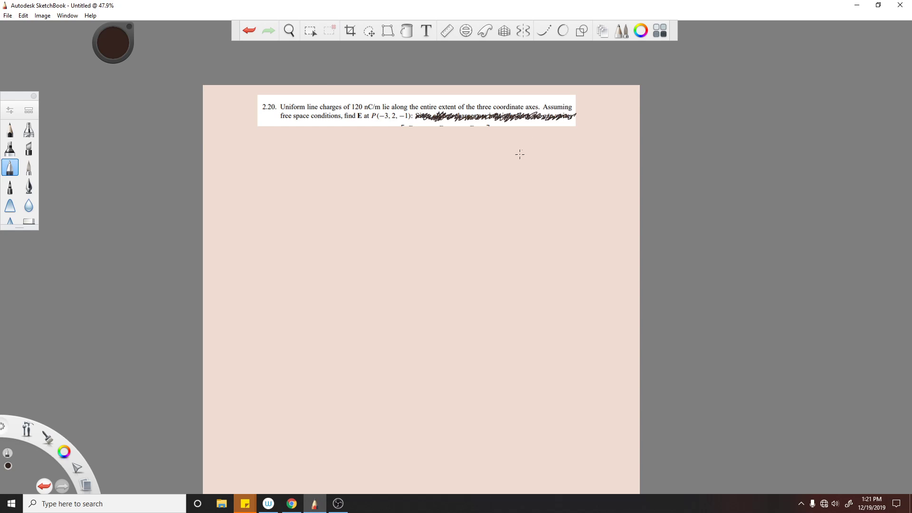
# - Draw a vertical axis and a dashed negative axis with arrowheads beside problem 2.20
pyautogui.moveTo(541, 212); pyautogui.dragTo(543, 155)
pyautogui.moveTo(480, 215); pyautogui.dragTo(507, 216)
pyautogui.moveTo(510, 217); pyautogui.dragTo(518, 217)
pyautogui.moveTo(521, 218)
pyautogui.mouseDown()
pyautogui.moveTo(481, 216)
pyautogui.moveTo(544, 147)
pyautogui.moveTo(501, 246)
pyautogui.mouseUp()
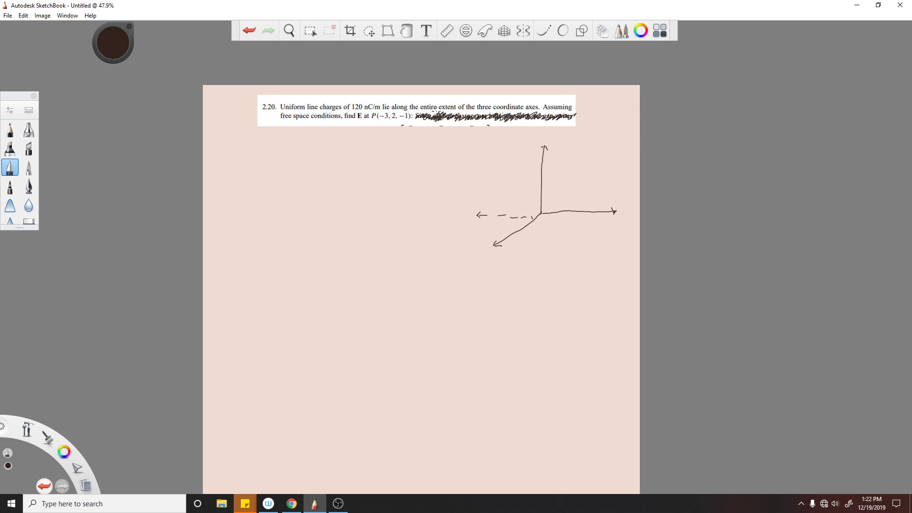
# - Handwrite the heading 'Infinite line charge'
pyautogui.moveTo(232, 162); pyautogui.dragTo(232, 165)
pyautogui.moveTo(236, 171)
pyautogui.mouseDown()
pyautogui.moveTo(237, 179)
pyautogui.moveTo(253, 171)
pyautogui.mouseUp()
pyautogui.moveTo(247, 176); pyautogui.dragTo(251, 174)
pyautogui.moveTo(254, 173); pyautogui.dragTo(269, 179)
pyautogui.moveTo(266, 174); pyautogui.dragTo(294, 177)
pyautogui.moveTo(297, 178); pyautogui.dragTo(335, 177)
pyautogui.moveTo(335, 173); pyautogui.dragTo(348, 178)
pyautogui.moveTo(349, 177); pyautogui.dragTo(366, 175)
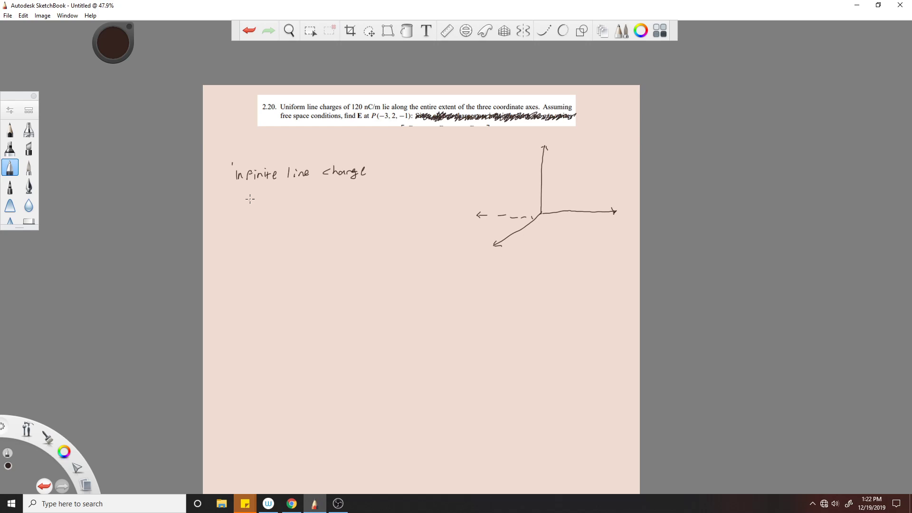
# - Write the formula E = ρl/(2πε₀r) · r/|r| below the heading
pyautogui.moveTo(233, 208)
pyautogui.mouseDown()
pyautogui.moveTo(233, 222)
pyautogui.moveTo(243, 207)
pyautogui.moveTo(240, 215)
pyautogui.mouseUp()
pyautogui.moveTo(234, 222); pyautogui.dragTo(254, 214)
pyautogui.moveTo(246, 218); pyautogui.dragTo(276, 212)
pyautogui.moveTo(279, 209); pyautogui.dragTo(317, 215)
pyautogui.moveTo(268, 231)
pyautogui.mouseDown()
pyautogui.moveTo(291, 240)
pyautogui.moveTo(354, 234)
pyautogui.moveTo(362, 215)
pyautogui.moveTo(342, 198)
pyautogui.mouseUp()
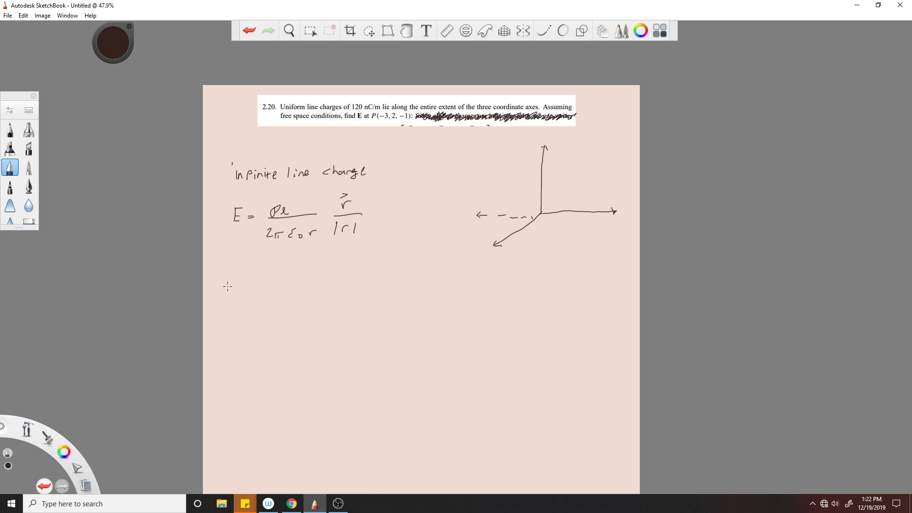
# - Write the rewritten field E = ρl/(2πε₀)·r/r² with an underlined vector E
pyautogui.moveTo(234, 275); pyautogui.dragTo(232, 281)
pyautogui.moveTo(229, 286); pyautogui.dragTo(234, 286)
pyautogui.moveTo(228, 289); pyautogui.dragTo(249, 278)
pyautogui.moveTo(245, 281)
pyautogui.mouseDown()
pyautogui.moveTo(305, 286)
pyautogui.moveTo(262, 301)
pyautogui.moveTo(291, 306)
pyautogui.moveTo(335, 299)
pyautogui.moveTo(336, 284)
pyautogui.moveTo(321, 272)
pyautogui.mouseUp()
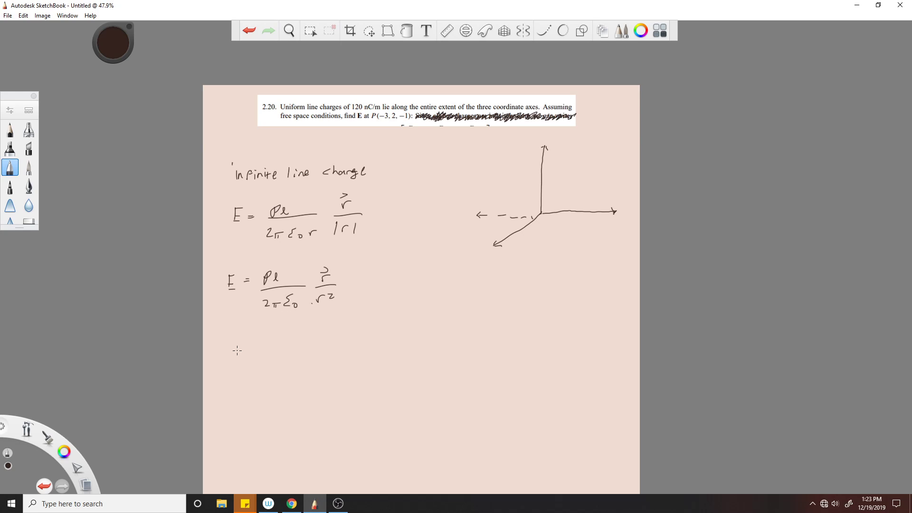
# - Write the note 'applying to problem' below the formula
pyautogui.moveTo(230, 337)
pyautogui.mouseDown()
pyautogui.moveTo(264, 344)
pyautogui.moveTo(303, 329)
pyautogui.moveTo(312, 341)
pyautogui.moveTo(340, 336)
pyautogui.mouseUp()
pyautogui.moveTo(343, 338); pyautogui.dragTo(355, 339)
pyautogui.moveTo(359, 330); pyautogui.dragTo(359, 340)
pyautogui.moveTo(356, 335); pyautogui.dragTo(365, 338)
pyautogui.moveTo(367, 330); pyautogui.dragTo(376, 336)
pyautogui.moveTo(377, 339); pyautogui.dragTo(382, 335)
# - Start the next line with E = ρl/(2πε₀) below the note
pyautogui.moveTo(449, 310); pyautogui.dragTo(481, 181)
pyautogui.moveTo(265, 258)
pyautogui.mouseDown()
pyautogui.moveTo(265, 270)
pyautogui.moveTo(271, 264)
pyautogui.mouseUp()
pyautogui.moveTo(266, 270); pyautogui.dragTo(288, 263)
pyautogui.moveTo(279, 267)
pyautogui.mouseDown()
pyautogui.moveTo(311, 255)
pyautogui.moveTo(345, 268)
pyautogui.moveTo(310, 288)
pyautogui.moveTo(320, 282)
pyautogui.mouseUp()
pyautogui.moveTo(315, 283)
pyautogui.mouseDown()
pyautogui.moveTo(332, 289)
pyautogui.moveTo(326, 282)
pyautogui.mouseUp()
pyautogui.moveTo(337, 285)
pyautogui.mouseDown()
pyautogui.moveTo(364, 292)
pyautogui.moveTo(380, 254)
pyautogui.moveTo(405, 265)
pyautogui.moveTo(380, 280)
pyautogui.mouseUp()
# - Add the three terms rxp/rxp² + ryp/ryp² + rzp/rzp² in parentheses
pyautogui.moveTo(381, 281); pyautogui.dragTo(392, 284)
pyautogui.moveTo(392, 279)
pyautogui.mouseDown()
pyautogui.moveTo(386, 284)
pyautogui.moveTo(443, 265)
pyautogui.mouseUp()
pyautogui.moveTo(438, 261); pyautogui.dragTo(463, 253)
pyautogui.moveTo(464, 253)
pyautogui.mouseDown()
pyautogui.moveTo(474, 266)
pyautogui.moveTo(497, 262)
pyautogui.moveTo(468, 277)
pyautogui.mouseUp()
pyautogui.moveTo(468, 279); pyautogui.dragTo(476, 285)
pyautogui.moveTo(479, 279); pyautogui.dragTo(475, 292)
pyautogui.moveTo(482, 291); pyautogui.dragTo(547, 250)
pyautogui.moveTo(547, 251)
pyautogui.mouseDown()
pyautogui.moveTo(560, 262)
pyautogui.moveTo(561, 254)
pyautogui.mouseUp()
pyautogui.moveTo(562, 255)
pyautogui.mouseDown()
pyautogui.moveTo(579, 264)
pyautogui.moveTo(552, 275)
pyautogui.mouseUp()
pyautogui.moveTo(552, 277); pyautogui.dragTo(570, 288)
pyautogui.moveTo(570, 282); pyautogui.dragTo(594, 234)
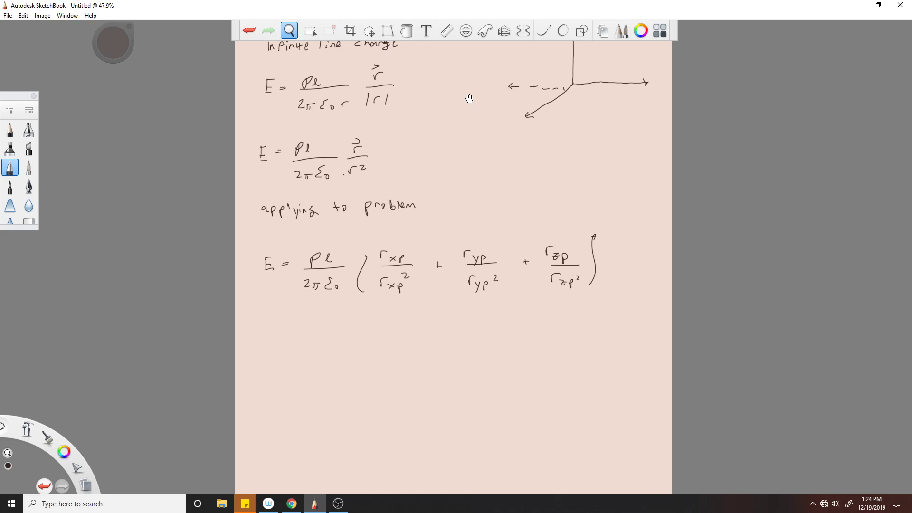
# - Add small marks and a short vertical stroke near the axes origin
pyautogui.scroll(3, 489, 128)
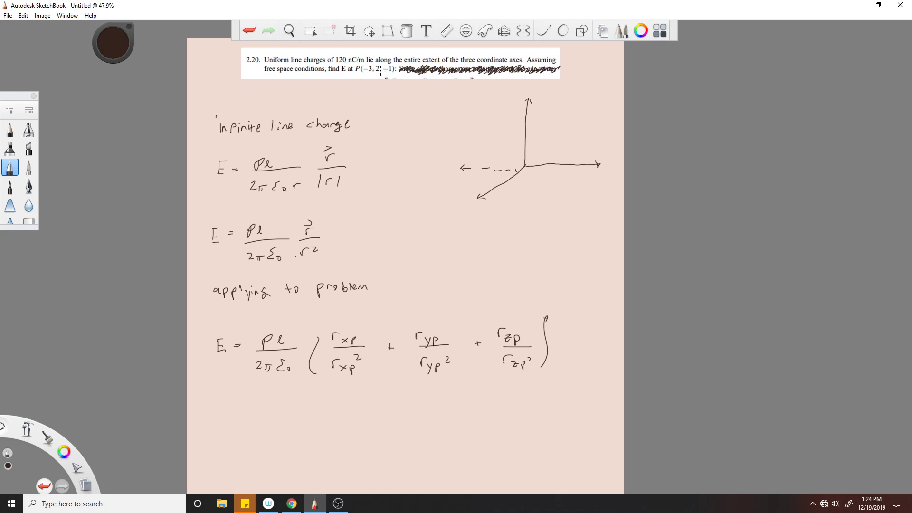
pyautogui.scroll(-1, 418, 134)
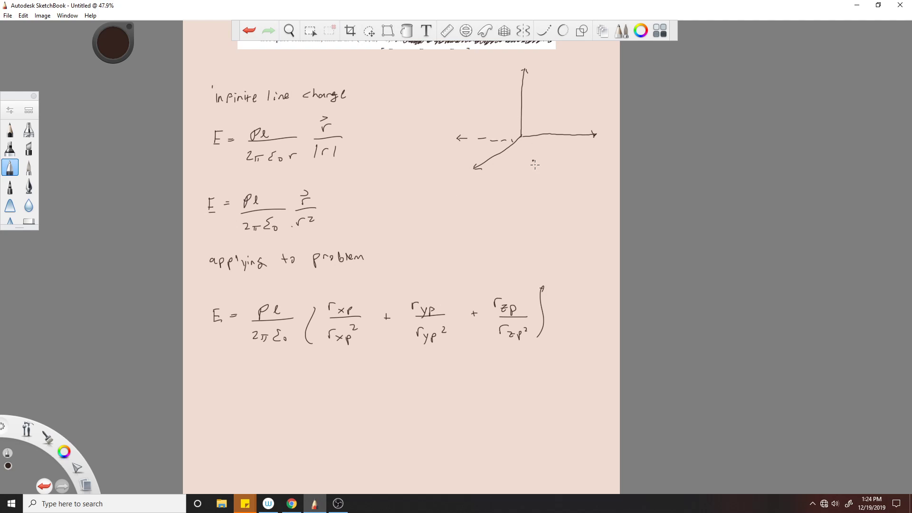
pyautogui.click(516, 162)
pyautogui.moveTo(499, 156); pyautogui.dragTo(525, 163)
pyautogui.moveTo(522, 118)
pyautogui.mouseDown()
pyautogui.moveTo(525, 148)
pyautogui.moveTo(536, 149)
pyautogui.mouseUp()
# - Zoom out slightly and begin writing 'X = (' below the field formula
pyautogui.press('space')
pyautogui.moveTo(399, 224); pyautogui.dragTo(383, 229)
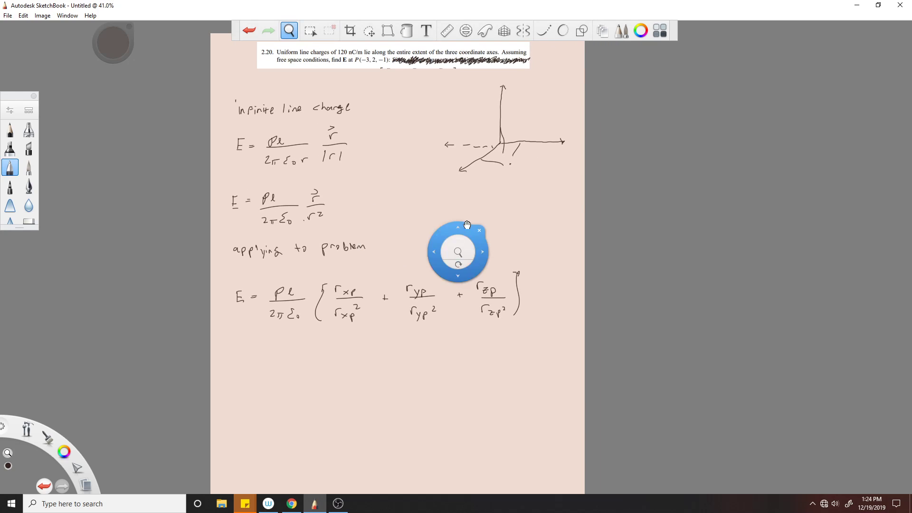
pyautogui.moveTo(467, 225); pyautogui.dragTo(465, 147)
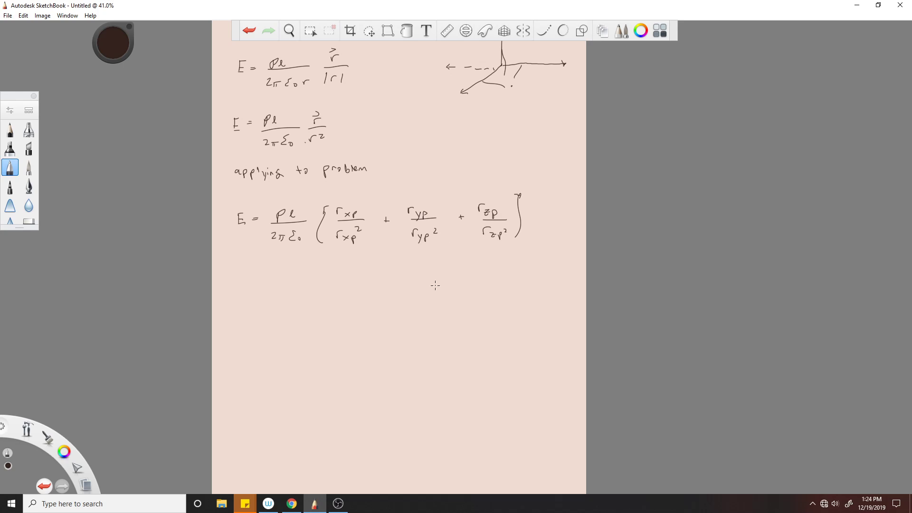
pyautogui.moveTo(434, 277); pyautogui.dragTo(442, 286)
pyautogui.moveTo(442, 278)
pyautogui.mouseDown()
pyautogui.moveTo(434, 286)
pyautogui.moveTo(456, 281)
pyautogui.mouseUp()
pyautogui.moveTo(448, 284)
pyautogui.mouseDown()
pyautogui.moveTo(472, 290)
pyautogui.moveTo(507, 279)
pyautogui.moveTo(515, 289)
pyautogui.mouseUp()
# - Finish X = (x, 0, 0) and write Y = (0, y, 0) below it
pyautogui.hotkey('ctrl', 'z')
pyautogui.moveTo(528, 278)
pyautogui.mouseDown()
pyautogui.moveTo(540, 287)
pyautogui.moveTo(483, 309)
pyautogui.moveTo(488, 286)
pyautogui.moveTo(454, 277)
pyautogui.mouseUp()
pyautogui.moveTo(460, 269)
pyautogui.mouseDown()
pyautogui.moveTo(449, 283)
pyautogui.moveTo(473, 276)
pyautogui.mouseUp()
pyautogui.moveTo(491, 270)
pyautogui.mouseDown()
pyautogui.moveTo(489, 283)
pyautogui.moveTo(498, 271)
pyautogui.moveTo(505, 286)
pyautogui.moveTo(519, 281)
pyautogui.mouseUp()
pyautogui.moveTo(523, 270)
pyautogui.mouseDown()
pyautogui.moveTo(515, 288)
pyautogui.moveTo(541, 270)
pyautogui.mouseUp()
pyautogui.moveTo(550, 268); pyautogui.dragTo(550, 284)
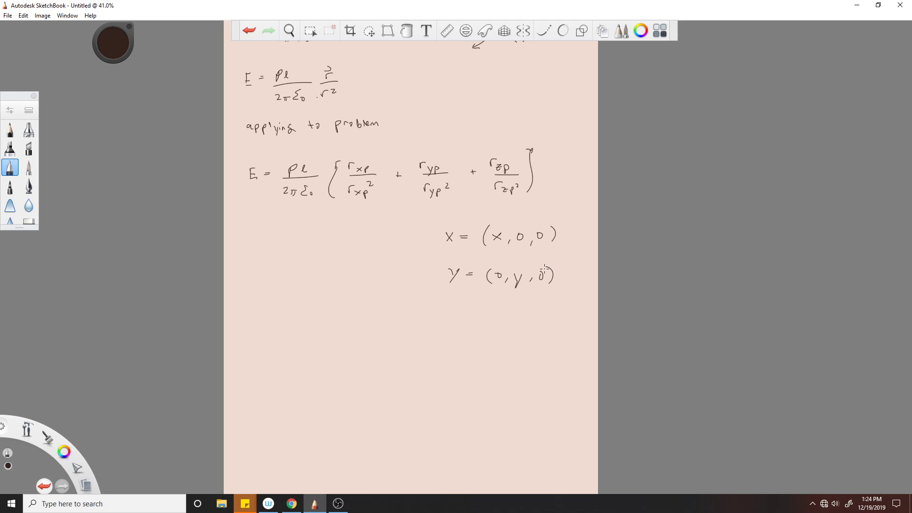
# - Write Z = (0, 0, z) below the Y line
pyautogui.moveTo(449, 307); pyautogui.dragTo(457, 313)
pyautogui.moveTo(492, 304); pyautogui.dragTo(490, 318)
pyautogui.moveTo(502, 308)
pyautogui.mouseDown()
pyautogui.moveTo(508, 317)
pyautogui.moveTo(522, 307)
pyautogui.moveTo(546, 315)
pyautogui.mouseUp()
pyautogui.moveTo(551, 304); pyautogui.dragTo(550, 321)
# - Write P = (−3, 2, −1) below the Z line
pyautogui.press('space')
pyautogui.moveTo(433, 270)
pyautogui.mouseDown()
pyautogui.moveTo(385, 230)
pyautogui.moveTo(321, 229)
pyautogui.mouseUp()
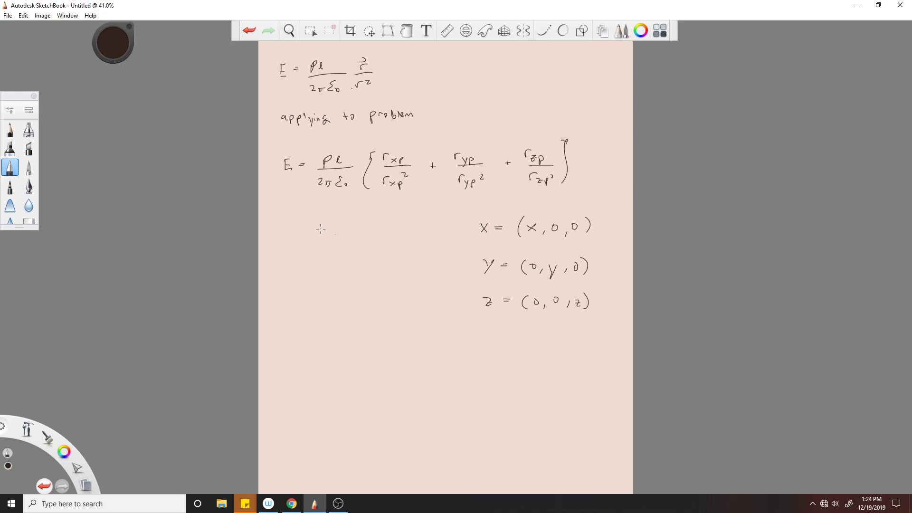
pyautogui.moveTo(490, 331)
pyautogui.mouseDown()
pyautogui.moveTo(490, 344)
pyautogui.moveTo(495, 336)
pyautogui.mouseUp()
pyautogui.moveTo(503, 341); pyautogui.dragTo(529, 346)
pyautogui.moveTo(535, 339); pyautogui.dragTo(585, 340)
pyautogui.moveTo(593, 340); pyautogui.dragTo(619, 350)
pyautogui.press('space')
pyautogui.moveTo(615, 204); pyautogui.dragTo(613, 178)
pyautogui.scroll(-5, 613, 178)
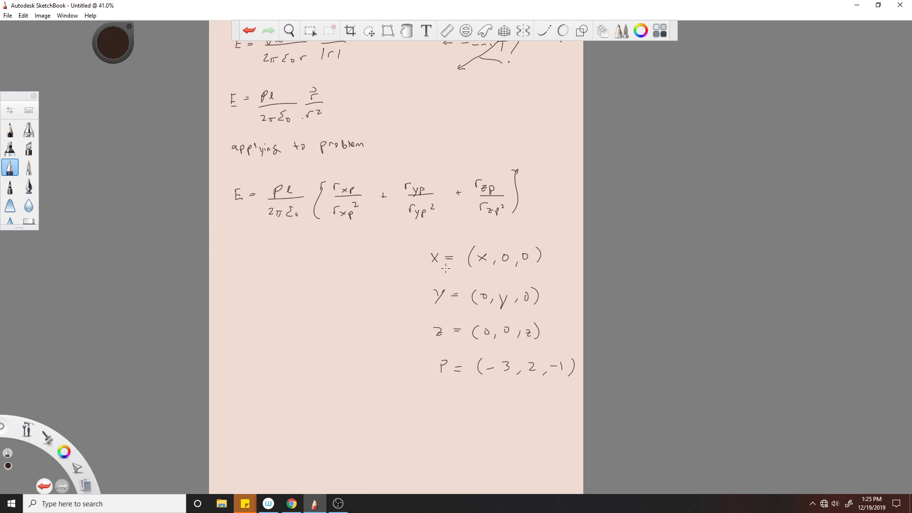
pyautogui.moveTo(220, 261); pyautogui.dragTo(262, 256)
pyautogui.moveTo(257, 260); pyautogui.dragTo(262, 260)
pyautogui.hotkey('ctrl', 'z')
pyautogui.hotkey('ctrl', 'z')
pyautogui.moveTo(259, 254)
pyautogui.mouseDown()
pyautogui.moveTo(262, 291)
pyautogui.moveTo(266, 245)
pyautogui.mouseUp()
pyautogui.hotkey('ctrl', 'z')
pyautogui.moveTo(287, 299)
pyautogui.mouseDown()
pyautogui.moveTo(287, 257)
pyautogui.moveTo(291, 295)
pyautogui.mouseUp()
pyautogui.moveTo(285, 253); pyautogui.dragTo(292, 254)
pyautogui.click(313, 277)
pyautogui.moveTo(283, 239); pyautogui.dragTo(283, 244)
pyautogui.hotkey('ctrl', 'z')
pyautogui.hotkey('ctrl', 'z')
pyautogui.hotkey('ctrl', 'z')
pyautogui.hotkey('ctrl', 'z')
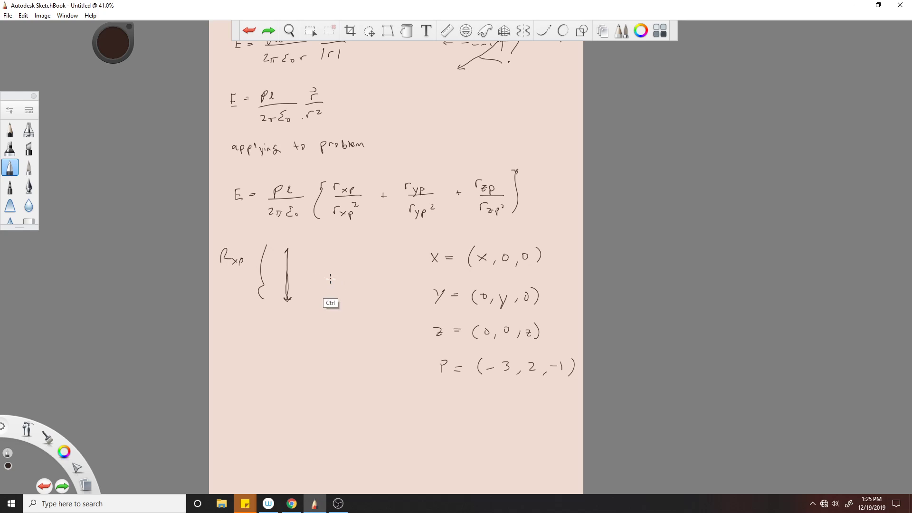
pyautogui.hotkey('ctrl', 'z')
pyautogui.hotkey('ctrl', 'z')
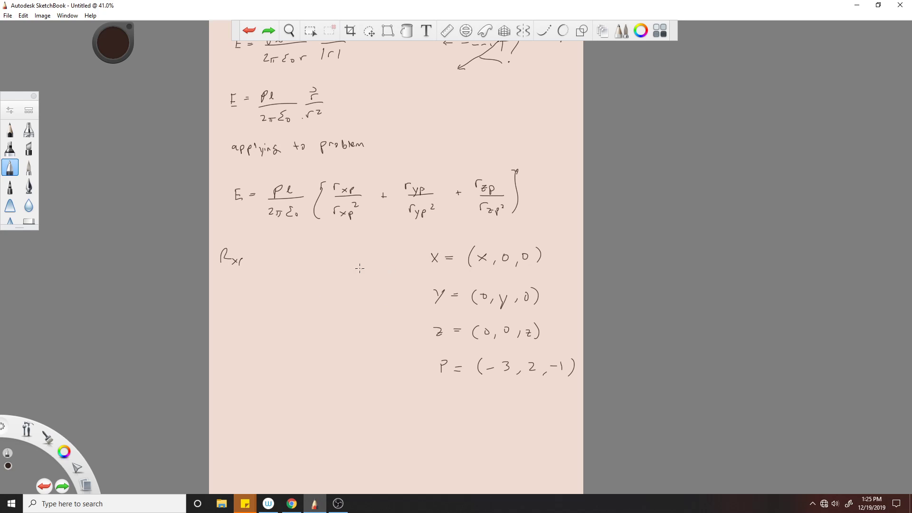
pyautogui.moveTo(239, 257)
pyautogui.mouseDown()
pyautogui.moveTo(239, 265)
pyautogui.moveTo(262, 260)
pyautogui.mouseUp()
pyautogui.moveTo(257, 262); pyautogui.dragTo(302, 274)
pyautogui.hotkey('ctrl', 'z')
pyautogui.hotkey('ctrl', 'z')
pyautogui.hotkey('ctrl', 'z')
pyautogui.hotkey('ctrl', 'z')
pyautogui.hotkey('ctrl', 'z')
pyautogui.hotkey('ctrl', 'z')
pyautogui.hotkey('ctrl', 'z')
pyautogui.hotkey('ctrl', 'z')
pyautogui.hotkey('ctrl', 'z')
pyautogui.hotkey('ctrl', 'z')
pyautogui.hotkey('ctrl', 'z')
# - Write R_xp = (−3, 2, −1) − (−3, 0, 0) below the point list
pyautogui.scroll(-3, 273, 293)
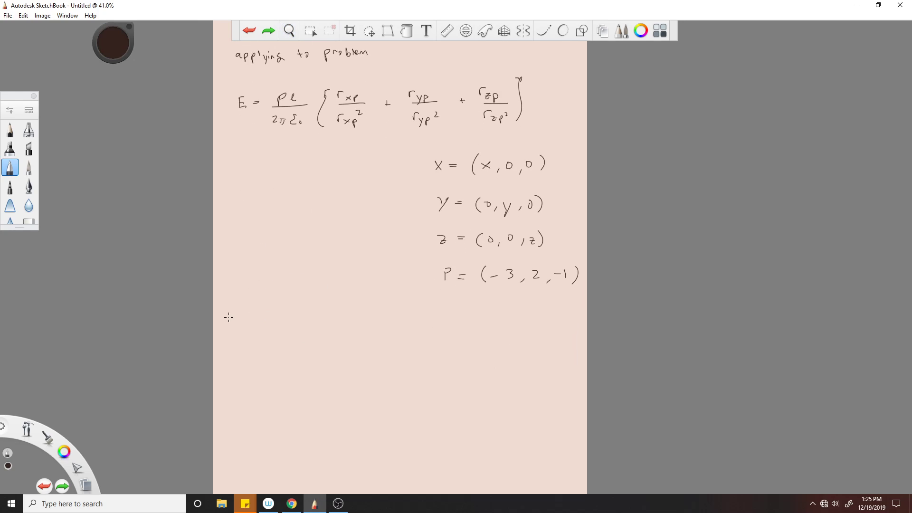
pyautogui.moveTo(229, 319); pyautogui.dragTo(242, 321)
pyautogui.moveTo(243, 315)
pyautogui.mouseDown()
pyautogui.moveTo(237, 320)
pyautogui.moveTo(264, 311)
pyautogui.mouseUp()
pyautogui.moveTo(257, 315)
pyautogui.mouseDown()
pyautogui.moveTo(298, 310)
pyautogui.moveTo(326, 325)
pyautogui.mouseUp()
pyautogui.moveTo(334, 317)
pyautogui.mouseDown()
pyautogui.moveTo(370, 324)
pyautogui.moveTo(416, 314)
pyautogui.moveTo(416, 327)
pyautogui.moveTo(439, 312)
pyautogui.moveTo(458, 314)
pyautogui.mouseUp()
pyautogui.moveTo(468, 309); pyautogui.dragTo(468, 324)
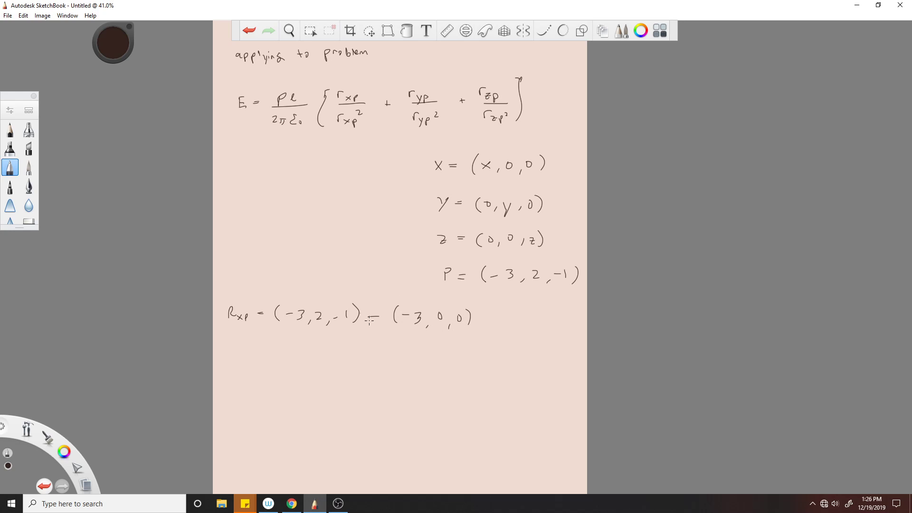
# - Write the simplified result R_xp = 2a_y − a_z, removing stray marks
pyautogui.moveTo(350, 337); pyautogui.dragTo(354, 292)
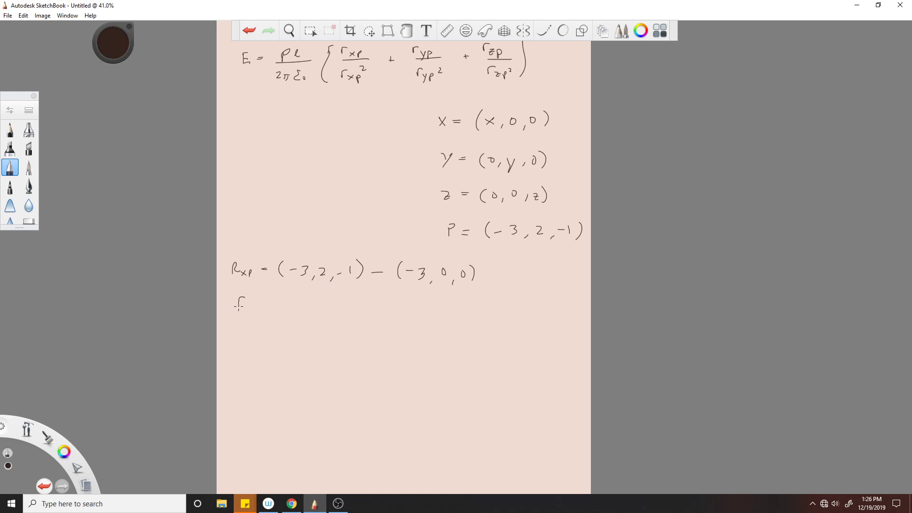
pyautogui.moveTo(240, 298); pyautogui.dragTo(246, 308)
pyautogui.moveTo(249, 306); pyautogui.dragTo(249, 311)
pyautogui.moveTo(258, 307); pyautogui.dragTo(277, 306)
pyautogui.moveTo(271, 309)
pyautogui.mouseDown()
pyautogui.moveTo(300, 321)
pyautogui.moveTo(319, 314)
pyautogui.mouseUp()
pyautogui.hotkey('ctrl', 'z')
pyautogui.hotkey('ctrl', 'z')
pyautogui.moveTo(300, 308)
pyautogui.mouseDown()
pyautogui.moveTo(324, 313)
pyautogui.moveTo(326, 324)
pyautogui.mouseUp()
pyautogui.hotkey('ctrl', 'z')
pyautogui.moveTo(339, 313)
pyautogui.mouseDown()
pyautogui.moveTo(365, 311)
pyautogui.moveTo(365, 320)
pyautogui.moveTo(397, 272)
pyautogui.mouseUp()
pyautogui.press('space')
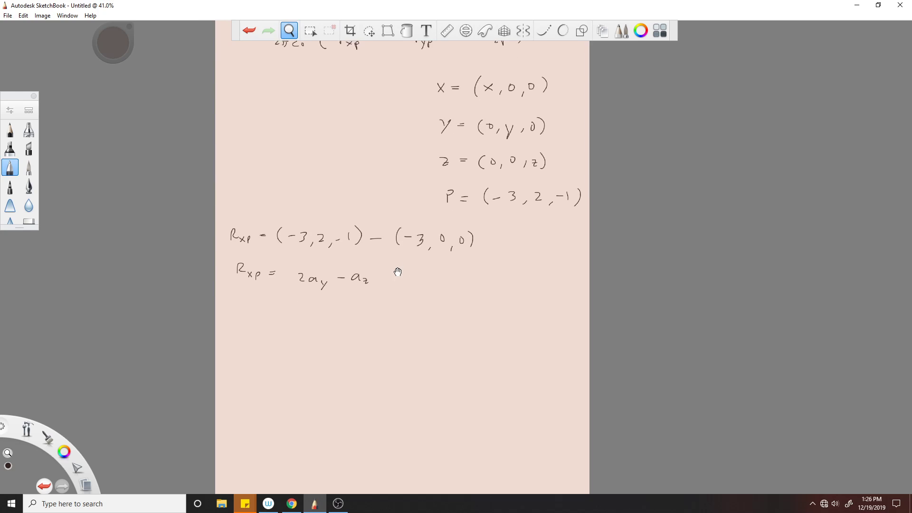
# - Write R_yp = (−3, 2, −1) − (0, 2, 0) and simplify it to −3a_x − a_z
pyautogui.moveTo(233, 317)
pyautogui.mouseDown()
pyautogui.moveTo(244, 326)
pyautogui.moveTo(267, 309)
pyautogui.mouseUp()
pyautogui.moveTo(261, 313); pyautogui.dragTo(338, 327)
pyautogui.moveTo(348, 319)
pyautogui.mouseDown()
pyautogui.moveTo(403, 326)
pyautogui.moveTo(415, 313)
pyautogui.moveTo(423, 327)
pyautogui.moveTo(444, 323)
pyautogui.mouseUp()
pyautogui.moveTo(451, 322)
pyautogui.mouseDown()
pyautogui.moveTo(459, 313)
pyautogui.moveTo(471, 325)
pyautogui.mouseUp()
pyautogui.moveTo(265, 345); pyautogui.dragTo(274, 349)
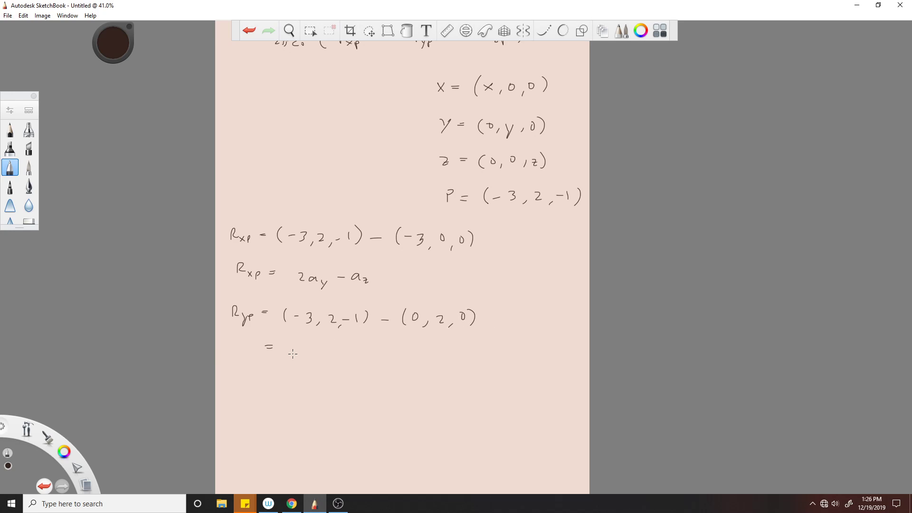
pyautogui.moveTo(303, 350)
pyautogui.mouseDown()
pyautogui.moveTo(305, 361)
pyautogui.moveTo(326, 364)
pyautogui.mouseUp()
pyautogui.moveTo(326, 357)
pyautogui.mouseDown()
pyautogui.moveTo(320, 363)
pyautogui.moveTo(376, 363)
pyautogui.mouseUp()
pyautogui.press('space')
pyautogui.moveTo(399, 396); pyautogui.dragTo(402, 351)
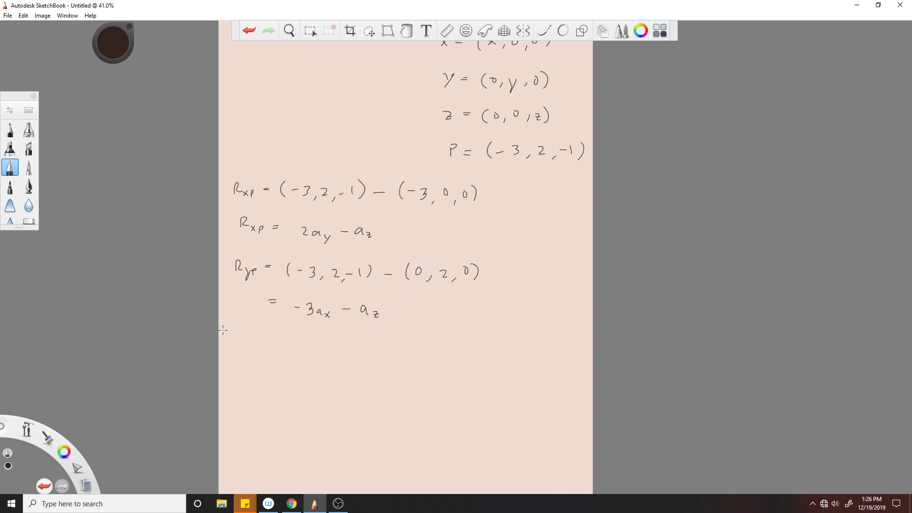
# - Write the R_zp coordinate subtraction starting from (−3, 2, −1), ending with −1)
pyautogui.moveTo(234, 349)
pyautogui.mouseDown()
pyautogui.moveTo(235, 340)
pyautogui.moveTo(295, 359)
pyautogui.mouseUp()
pyautogui.moveTo(304, 351); pyautogui.dragTo(361, 359)
pyautogui.moveTo(369, 359); pyautogui.dragTo(387, 359)
pyautogui.moveTo(396, 346)
pyautogui.mouseDown()
pyautogui.moveTo(397, 362)
pyautogui.moveTo(419, 354)
pyautogui.moveTo(433, 361)
pyautogui.moveTo(445, 349)
pyautogui.moveTo(459, 361)
pyautogui.moveTo(475, 348)
pyautogui.moveTo(510, 358)
pyautogui.mouseUp()
pyautogui.moveTo(522, 337); pyautogui.dragTo(522, 359)
# - Write the simplified result R_zp = −3a_x − 2a_y, then check the E formula
pyautogui.moveTo(248, 380)
pyautogui.mouseDown()
pyautogui.moveTo(274, 394)
pyautogui.moveTo(292, 385)
pyautogui.mouseUp()
pyautogui.moveTo(286, 392); pyautogui.dragTo(293, 390)
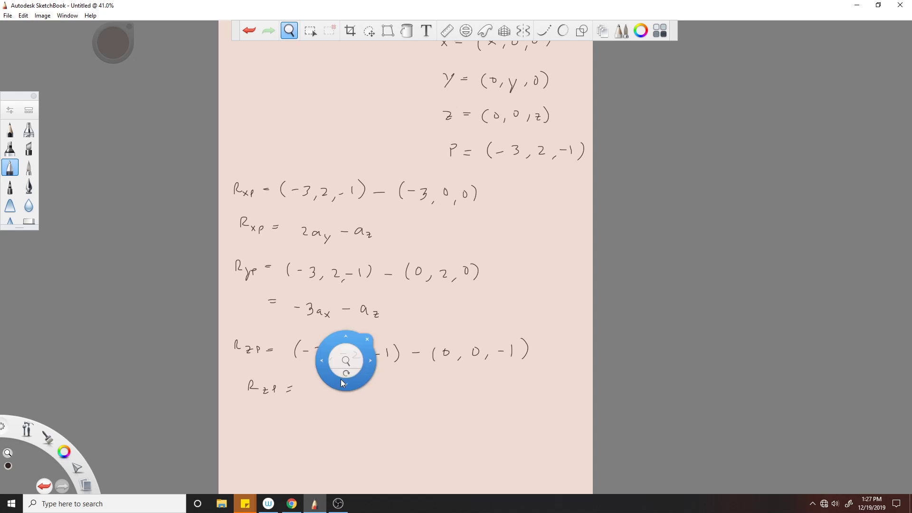
pyautogui.moveTo(345, 361)
pyautogui.mouseDown()
pyautogui.moveTo(311, 352)
pyautogui.moveTo(338, 358)
pyautogui.mouseUp()
pyautogui.moveTo(338, 357); pyautogui.dragTo(342, 361)
pyautogui.moveTo(343, 356); pyautogui.dragTo(365, 359)
pyautogui.moveTo(374, 356)
pyautogui.mouseDown()
pyautogui.moveTo(394, 360)
pyautogui.moveTo(397, 373)
pyautogui.mouseUp()
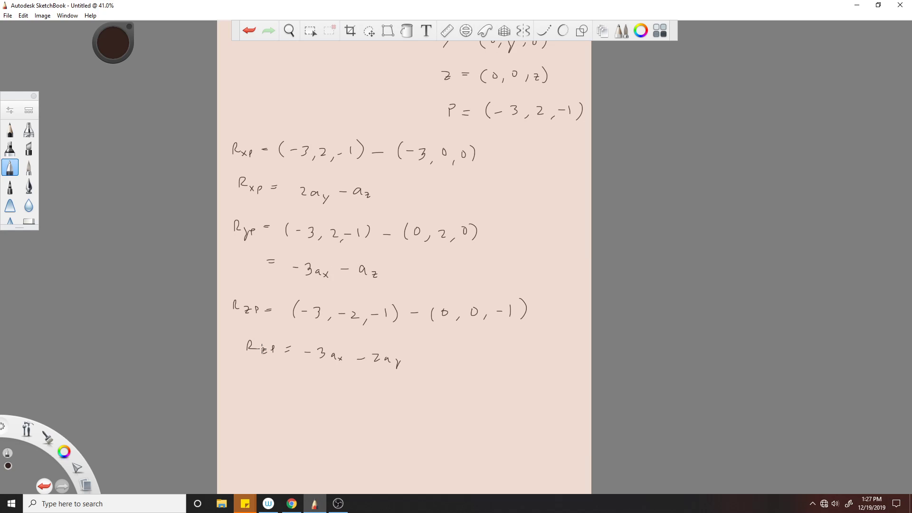
pyautogui.moveTo(450, 273); pyautogui.dragTo(380, 382)
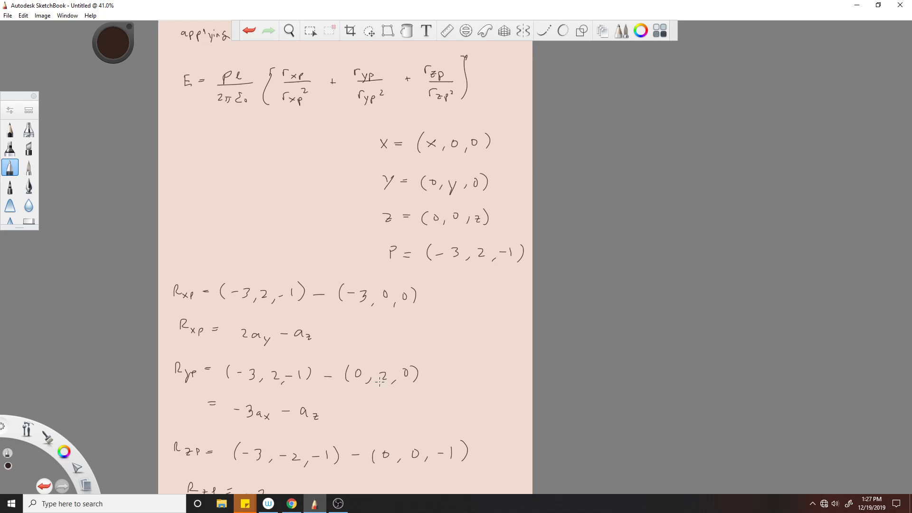
pyautogui.moveTo(380, 383); pyautogui.dragTo(405, 166)
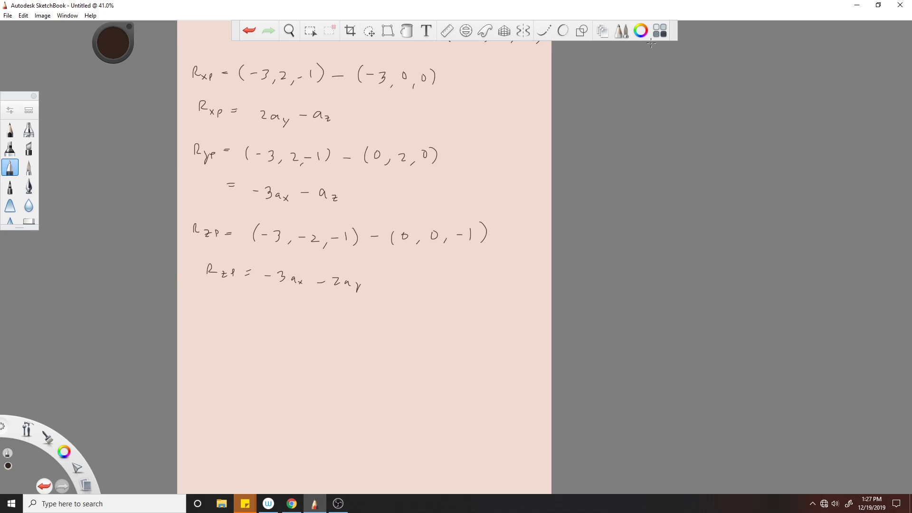
# - Switch the ink colour to a dark blue swatch
pyautogui.click(641, 30)
pyautogui.click(753, 179)
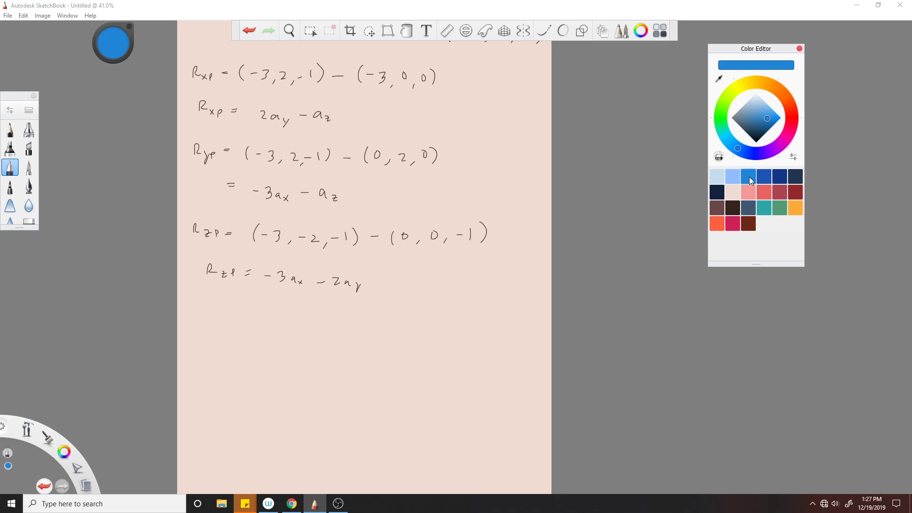
pyautogui.click(765, 180)
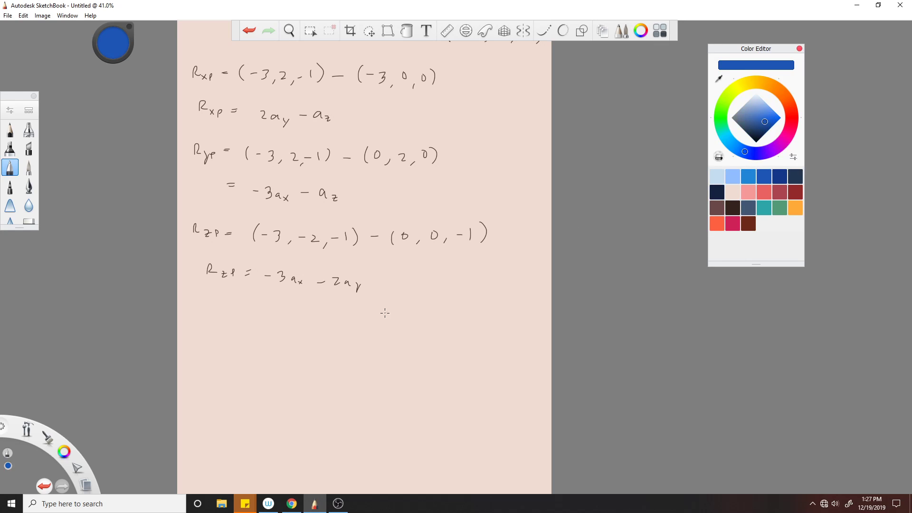
pyautogui.click(800, 49)
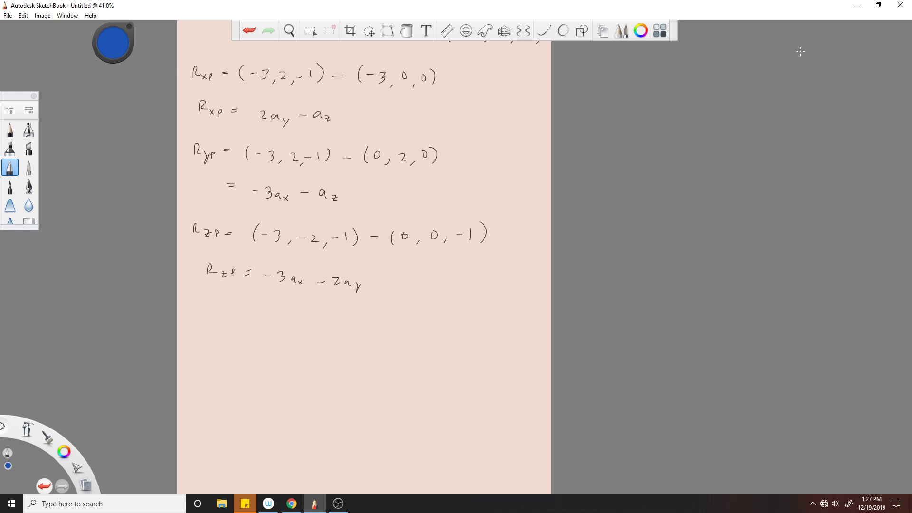
# - Write R_xp² = 5 in blue
pyautogui.moveTo(191, 324); pyautogui.dragTo(206, 340)
pyautogui.moveTo(206, 334)
pyautogui.mouseDown()
pyautogui.moveTo(202, 340)
pyautogui.moveTo(228, 333)
pyautogui.mouseUp()
pyautogui.moveTo(241, 331)
pyautogui.mouseDown()
pyautogui.moveTo(276, 340)
pyautogui.moveTo(284, 328)
pyautogui.moveTo(330, 345)
pyautogui.moveTo(371, 329)
pyautogui.moveTo(389, 337)
pyautogui.mouseUp()
pyautogui.moveTo(391, 324); pyautogui.dragTo(400, 323)
# - Write R_yp² = (−3)² + (−1)² = 10, undoing stray strokes
pyautogui.moveTo(199, 366); pyautogui.dragTo(213, 381)
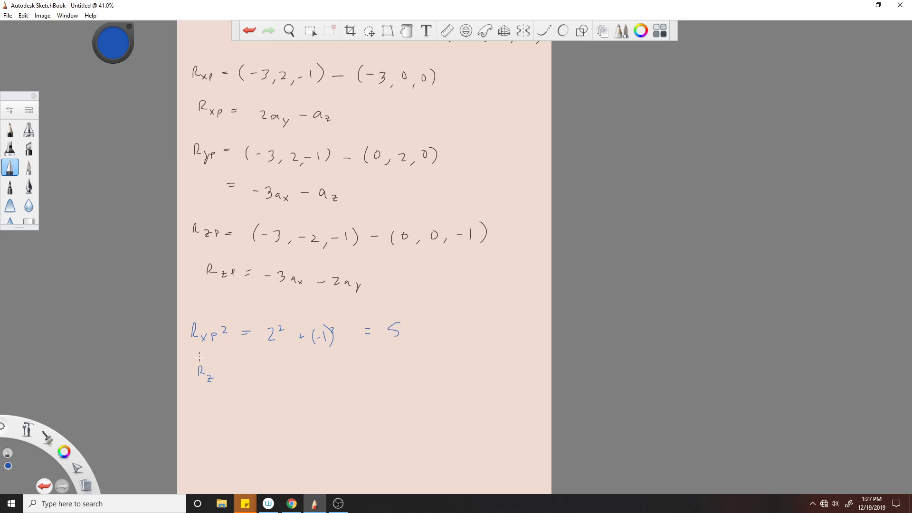
pyautogui.moveTo(189, 325)
pyautogui.mouseDown()
pyautogui.moveTo(186, 352)
pyautogui.moveTo(217, 344)
pyautogui.mouseUp()
pyautogui.hotkey('ctrl', 'z')
pyautogui.hotkey('ctrl', 'z')
pyautogui.hotkey('ctrl', 'z')
pyautogui.hotkey('ctrl', 'z')
pyautogui.moveTo(209, 375)
pyautogui.mouseDown()
pyautogui.moveTo(212, 384)
pyautogui.moveTo(231, 372)
pyautogui.moveTo(297, 383)
pyautogui.mouseUp()
pyautogui.moveTo(323, 377)
pyautogui.mouseDown()
pyautogui.moveTo(351, 374)
pyautogui.moveTo(374, 373)
pyautogui.mouseUp()
pyautogui.moveTo(383, 376); pyautogui.dragTo(390, 375)
pyautogui.moveTo(403, 370); pyautogui.dragTo(403, 382)
pyautogui.moveTo(413, 370)
pyautogui.mouseDown()
pyautogui.moveTo(409, 380)
pyautogui.moveTo(412, 370)
pyautogui.mouseUp()
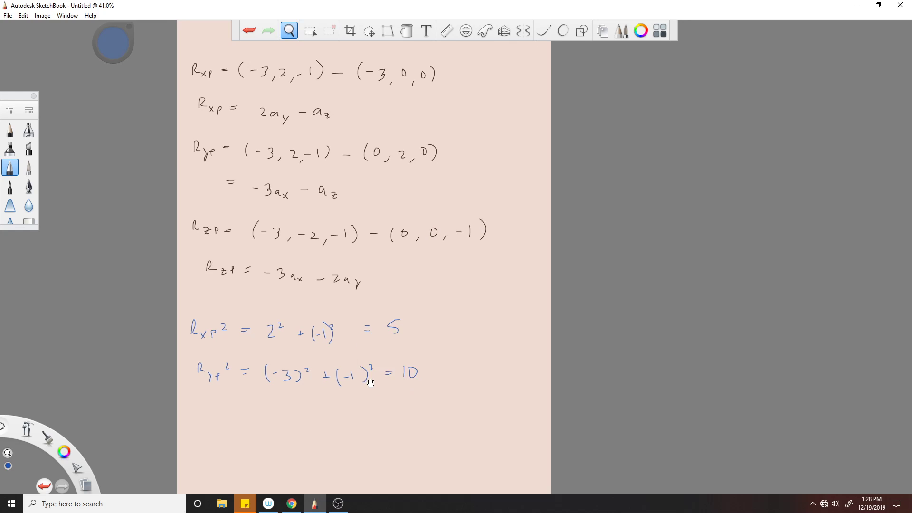
pyautogui.moveTo(353, 429); pyautogui.dragTo(365, 361)
# - Write R_zp² = (−3)² + (−2)² = 13, then review the E formula above
pyautogui.moveTo(208, 347)
pyautogui.mouseDown()
pyautogui.moveTo(235, 351)
pyautogui.moveTo(252, 340)
pyautogui.moveTo(241, 335)
pyautogui.moveTo(267, 342)
pyautogui.mouseUp()
pyautogui.moveTo(260, 348); pyautogui.dragTo(318, 358)
pyautogui.moveTo(326, 344); pyautogui.dragTo(350, 360)
pyautogui.moveTo(350, 356); pyautogui.dragTo(366, 360)
pyautogui.moveTo(375, 352)
pyautogui.mouseDown()
pyautogui.moveTo(400, 361)
pyautogui.moveTo(409, 350)
pyautogui.moveTo(429, 352)
pyautogui.mouseUp()
pyautogui.moveTo(420, 355); pyautogui.dragTo(429, 355)
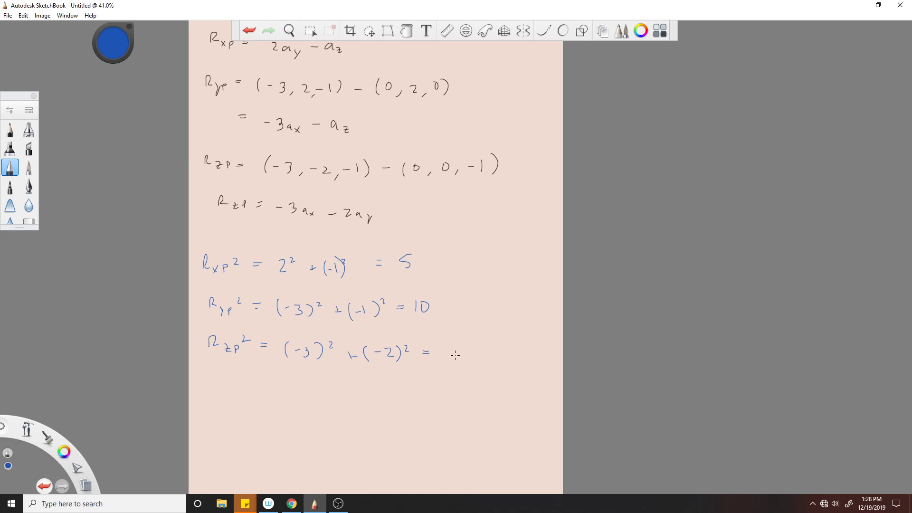
pyautogui.moveTo(447, 348); pyautogui.dragTo(455, 359)
pyautogui.press('space')
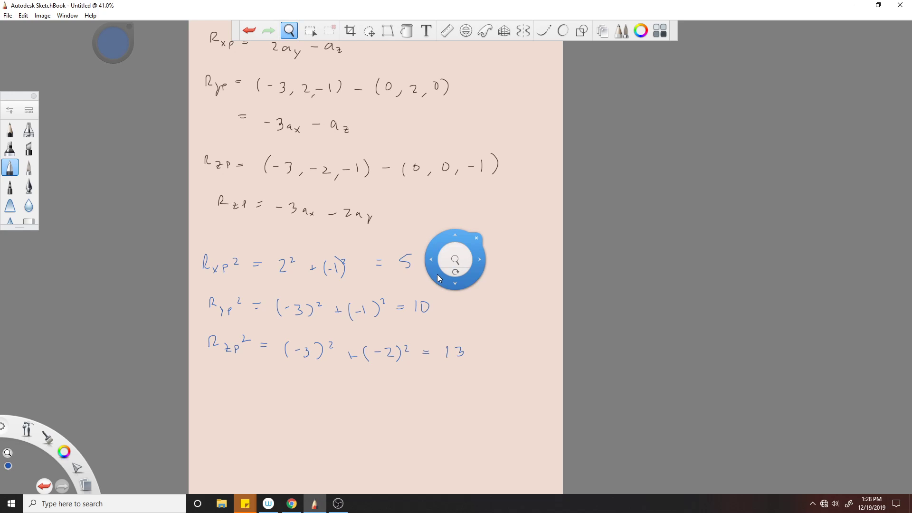
pyautogui.moveTo(376, 112); pyautogui.dragTo(302, 391)
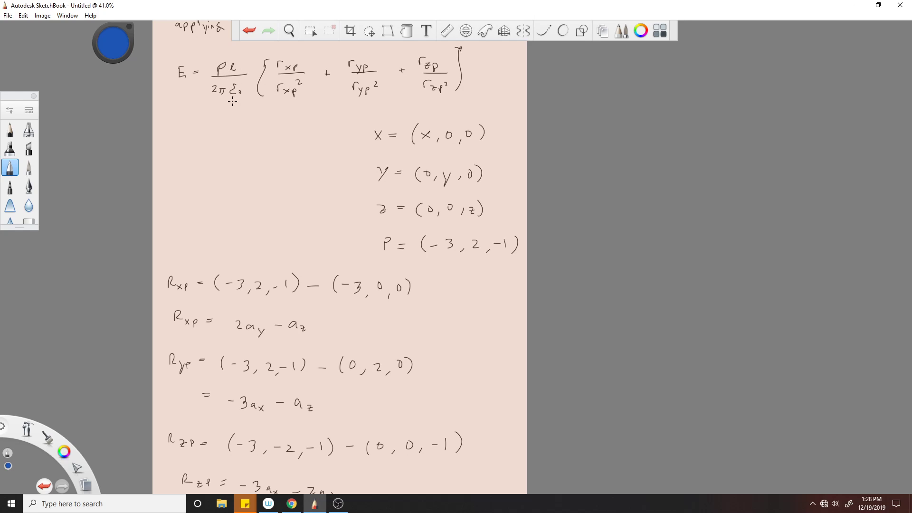
# - Switch the pen ink to crimson and shift the page up for the new expression
pyautogui.scroll(-10, 295, 203)
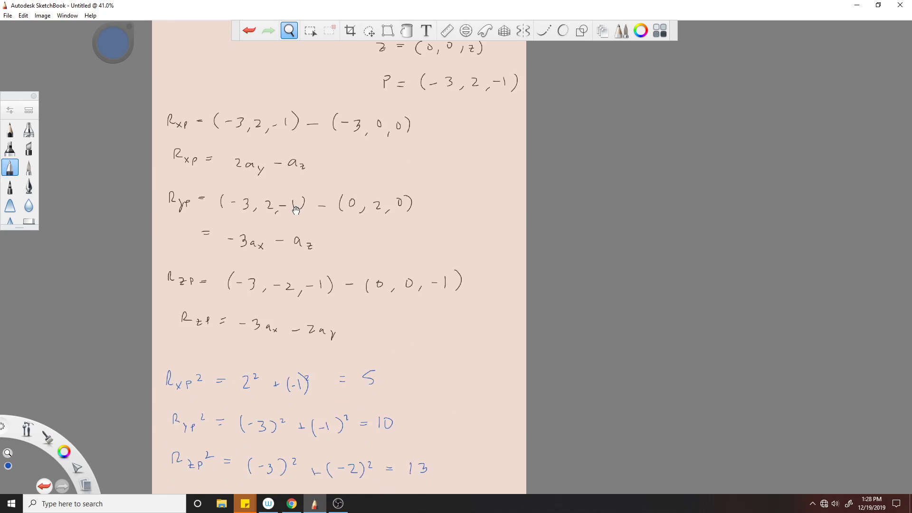
pyautogui.click(639, 31)
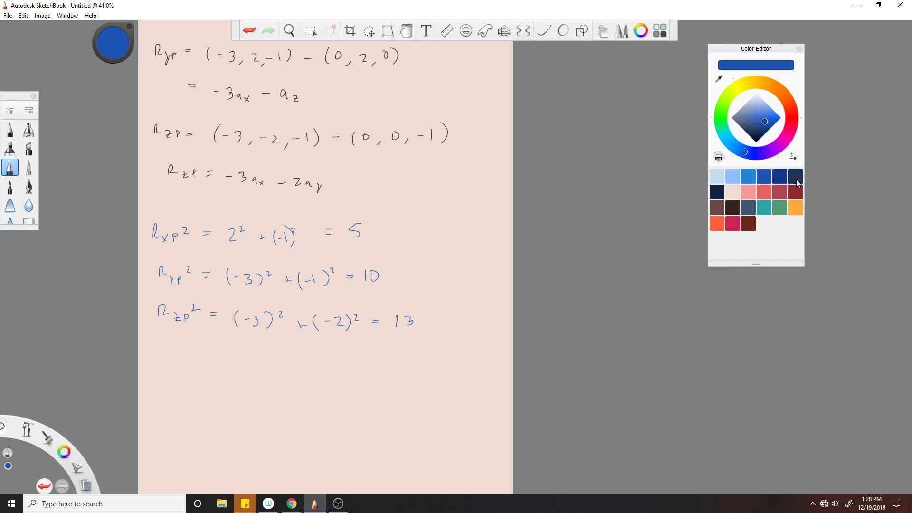
pyautogui.click(732, 223)
pyautogui.press('space')
pyautogui.moveTo(421, 268); pyautogui.dragTo(402, 208)
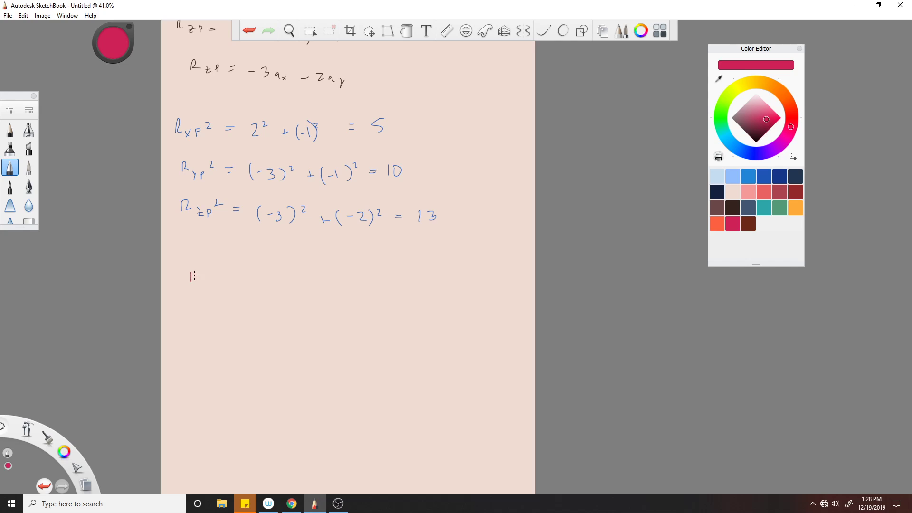
# - Write E = ρl/2πε0 and the opening bracket in red below the sums
pyautogui.moveTo(194, 276)
pyautogui.mouseDown()
pyautogui.moveTo(198, 285)
pyautogui.moveTo(209, 275)
pyautogui.mouseUp()
pyautogui.moveTo(204, 280)
pyautogui.mouseDown()
pyautogui.moveTo(249, 293)
pyautogui.moveTo(224, 304)
pyautogui.moveTo(233, 298)
pyautogui.mouseUp()
pyautogui.hotkey('ctrl', 'z')
pyautogui.moveTo(227, 299); pyautogui.dragTo(227, 304)
pyautogui.moveTo(231, 298); pyautogui.dragTo(239, 304)
pyautogui.moveTo(272, 265); pyautogui.dragTo(264, 308)
pyautogui.moveTo(272, 182)
pyautogui.mouseDown()
pyautogui.moveTo(217, 321)
pyautogui.moveTo(240, 200)
pyautogui.mouseUp()
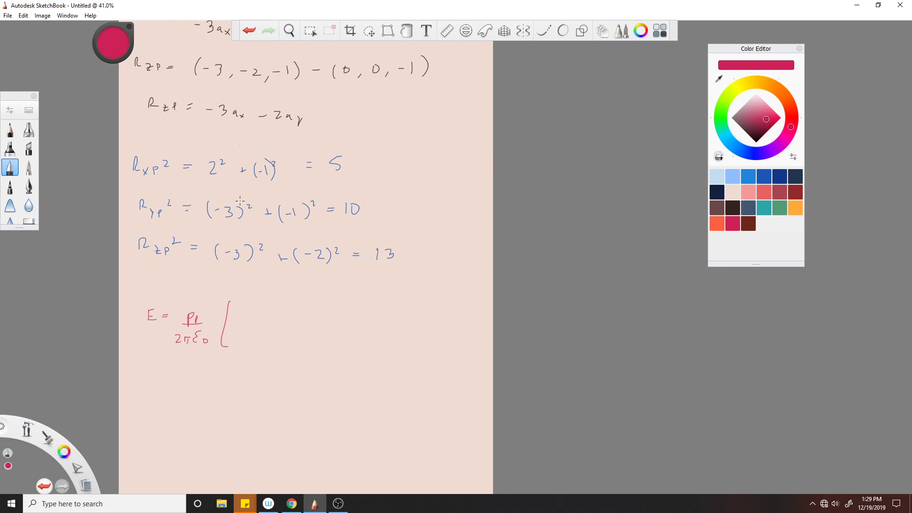
# - Write the first term (2ay − az)/5, redrawing its fraction bar
pyautogui.moveTo(238, 313); pyautogui.dragTo(243, 320)
pyautogui.moveTo(252, 316)
pyautogui.mouseDown()
pyautogui.moveTo(246, 321)
pyautogui.moveTo(259, 322)
pyautogui.mouseUp()
pyautogui.moveTo(264, 315)
pyautogui.mouseDown()
pyautogui.moveTo(260, 327)
pyautogui.moveTo(276, 316)
pyautogui.mouseUp()
pyautogui.moveTo(269, 321); pyautogui.dragTo(300, 325)
pyautogui.moveTo(243, 327); pyautogui.dragTo(300, 322)
pyautogui.hotkey('ctrl', 'z')
pyautogui.moveTo(241, 327)
pyautogui.mouseDown()
pyautogui.moveTo(297, 325)
pyautogui.moveTo(265, 346)
pyautogui.moveTo(272, 337)
pyautogui.mouseUp()
# - Add a plus sign and begin the second term's numerator −3ax
pyautogui.scroll(10, 276, 335)
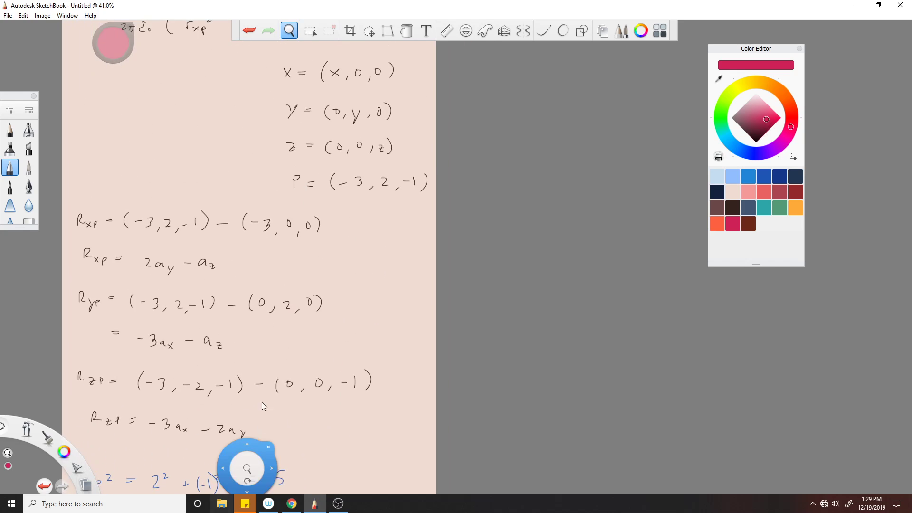
pyautogui.moveTo(257, 350); pyautogui.dragTo(248, 245)
pyautogui.moveTo(266, 317); pyautogui.dragTo(275, 315)
pyautogui.press('ctrl')
pyautogui.hotkey('ctrl', 'z')
pyautogui.hotkey('ctrl', 'z')
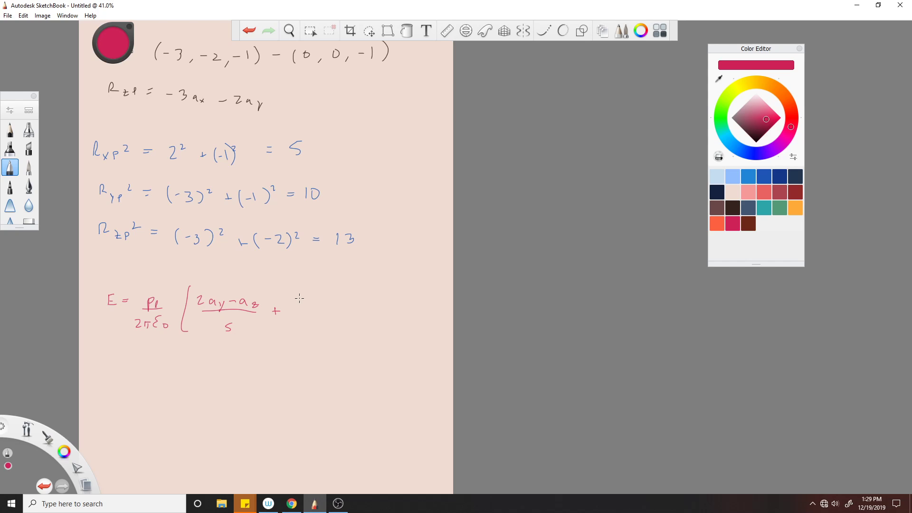
pyautogui.moveTo(312, 300)
pyautogui.mouseDown()
pyautogui.moveTo(314, 311)
pyautogui.moveTo(339, 310)
pyautogui.mouseUp()
pyautogui.moveTo(338, 302)
pyautogui.mouseDown()
pyautogui.moveTo(332, 309)
pyautogui.moveTo(375, 310)
pyautogui.moveTo(339, 333)
pyautogui.moveTo(345, 326)
pyautogui.mouseUp()
# - Add continuation dots after the sum and shift the page up to make room
pyautogui.click(398, 320)
pyautogui.click(411, 322)
pyautogui.click(423, 322)
pyautogui.press('space')
pyautogui.moveTo(268, 409); pyautogui.dragTo(282, 310)
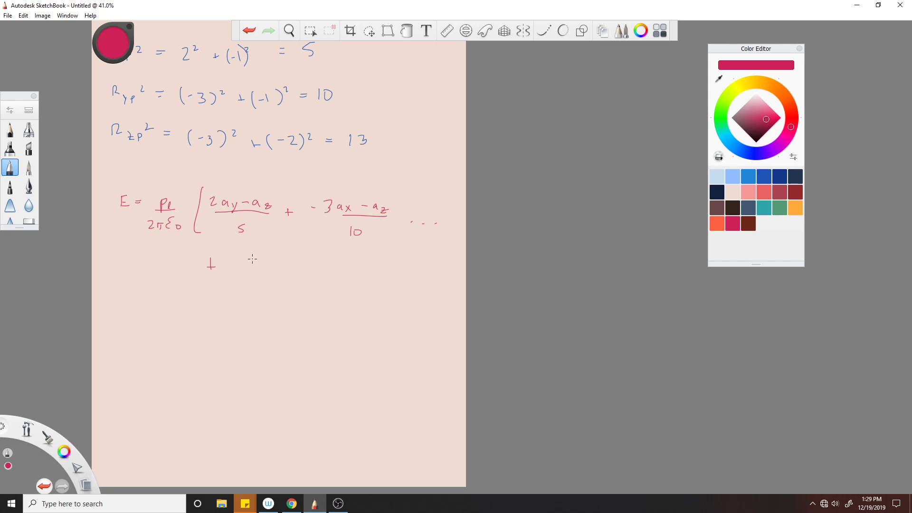
# - Write the third term (−3ax + 2ay)/13 and close the bracket
pyautogui.moveTo(239, 267)
pyautogui.mouseDown()
pyautogui.moveTo(261, 275)
pyautogui.moveTo(271, 266)
pyautogui.moveTo(321, 273)
pyautogui.mouseUp()
pyautogui.moveTo(324, 271); pyautogui.dragTo(326, 277)
pyautogui.moveTo(248, 280)
pyautogui.mouseDown()
pyautogui.moveTo(311, 282)
pyautogui.moveTo(274, 298)
pyautogui.moveTo(284, 298)
pyautogui.mouseUp()
pyautogui.moveTo(344, 260); pyautogui.dragTo(340, 290)
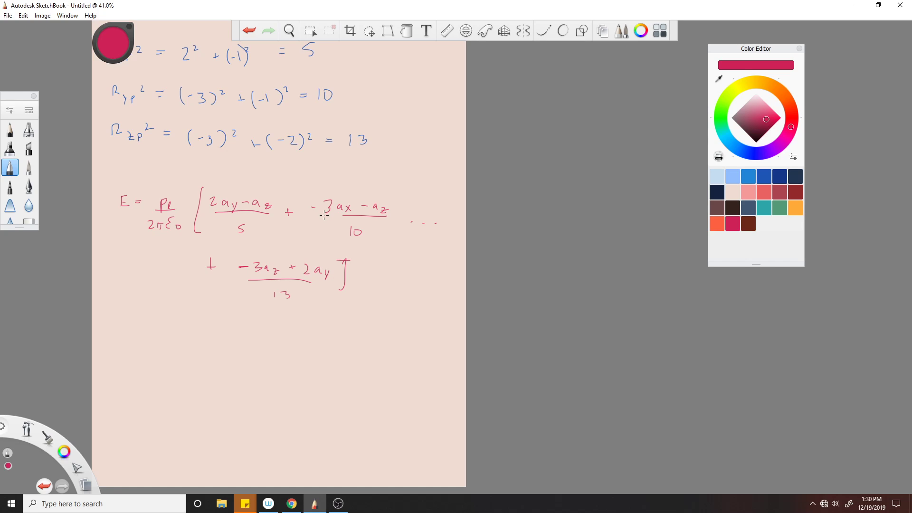
# - Erase the wrong z subscript so the third term reads −3ax
pyautogui.moveTo(277, 267); pyautogui.dragTo(274, 270)
pyautogui.press('e')
pyautogui.moveTo(273, 270); pyautogui.dragTo(271, 276)
pyautogui.press('e')
# - Write 'E =' to start the final result line, undoing a stray arc stroke
pyautogui.moveTo(123, 338)
pyautogui.mouseDown()
pyautogui.moveTo(123, 353)
pyautogui.moveTo(131, 338)
pyautogui.mouseUp()
pyautogui.moveTo(123, 345); pyautogui.dragTo(132, 353)
pyautogui.moveTo(181, 194); pyautogui.dragTo(217, 189)
pyautogui.hotkey('ctrl', 'z')
pyautogui.moveTo(141, 343); pyautogui.dragTo(185, 350)
# - Write the components −1.15ax + 1.2ay − 0.65az kV/m after the equals sign
pyautogui.click(178, 347)
pyautogui.moveTo(198, 339); pyautogui.dragTo(192, 350)
pyautogui.moveTo(211, 342); pyautogui.dragTo(221, 351)
pyautogui.moveTo(221, 345)
pyautogui.mouseDown()
pyautogui.moveTo(217, 351)
pyautogui.moveTo(290, 350)
pyautogui.moveTo(294, 360)
pyautogui.mouseUp()
pyautogui.click(262, 349)
pyautogui.moveTo(333, 338)
pyautogui.mouseDown()
pyautogui.moveTo(387, 355)
pyautogui.moveTo(413, 354)
pyautogui.moveTo(429, 338)
pyautogui.moveTo(432, 359)
pyautogui.mouseUp()
pyautogui.click(345, 348)
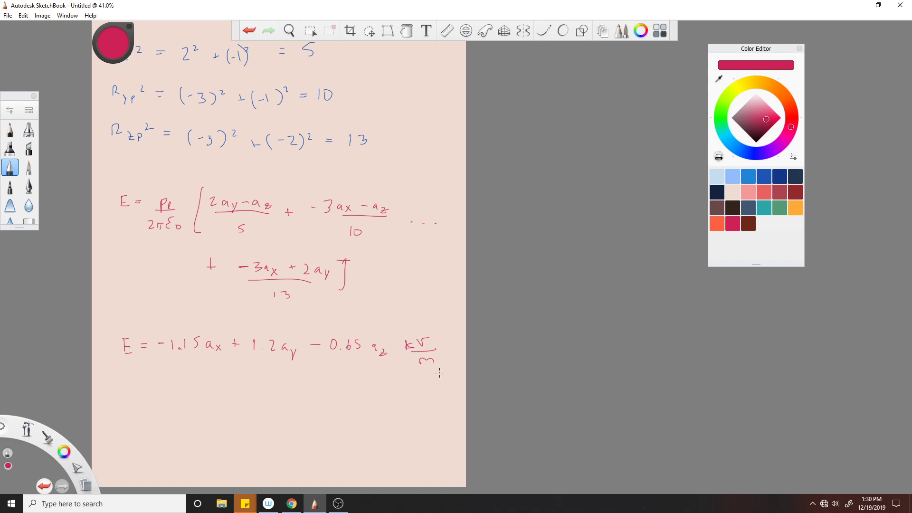